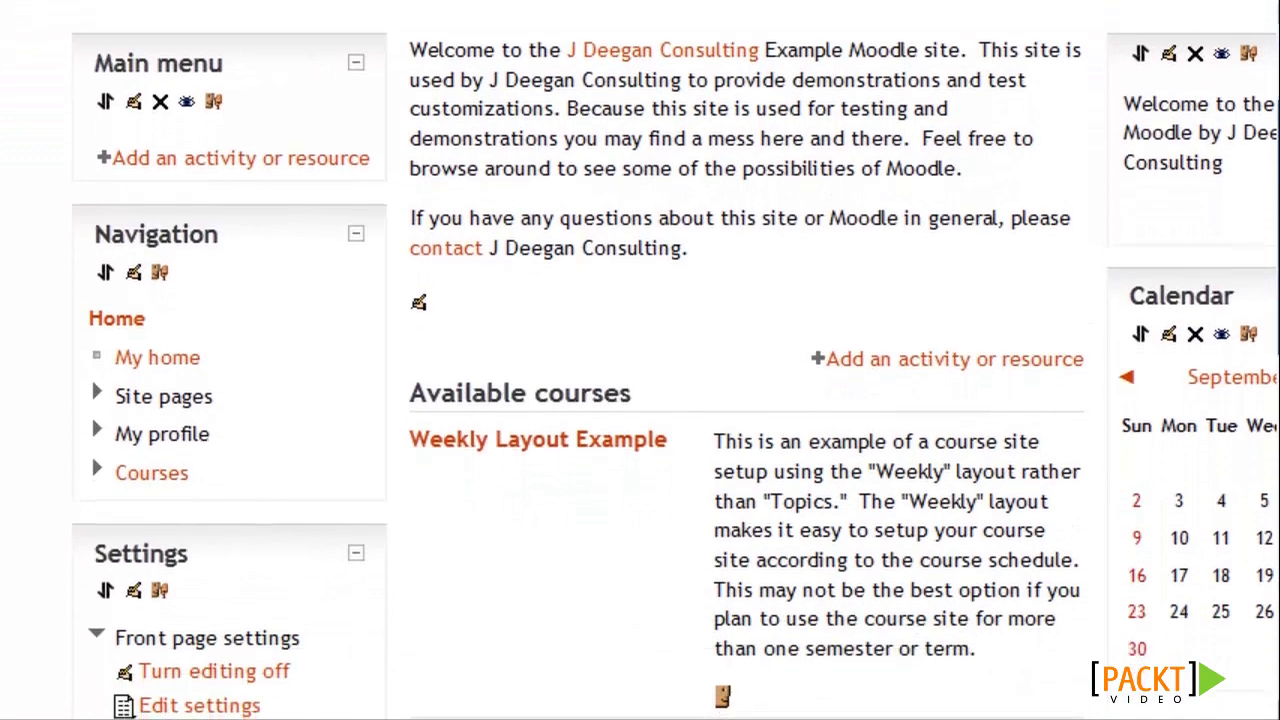
# Scroll down the Front page settings form past the full site name, short name and description fields.
pyautogui.scroll(-5, 1270, 420)
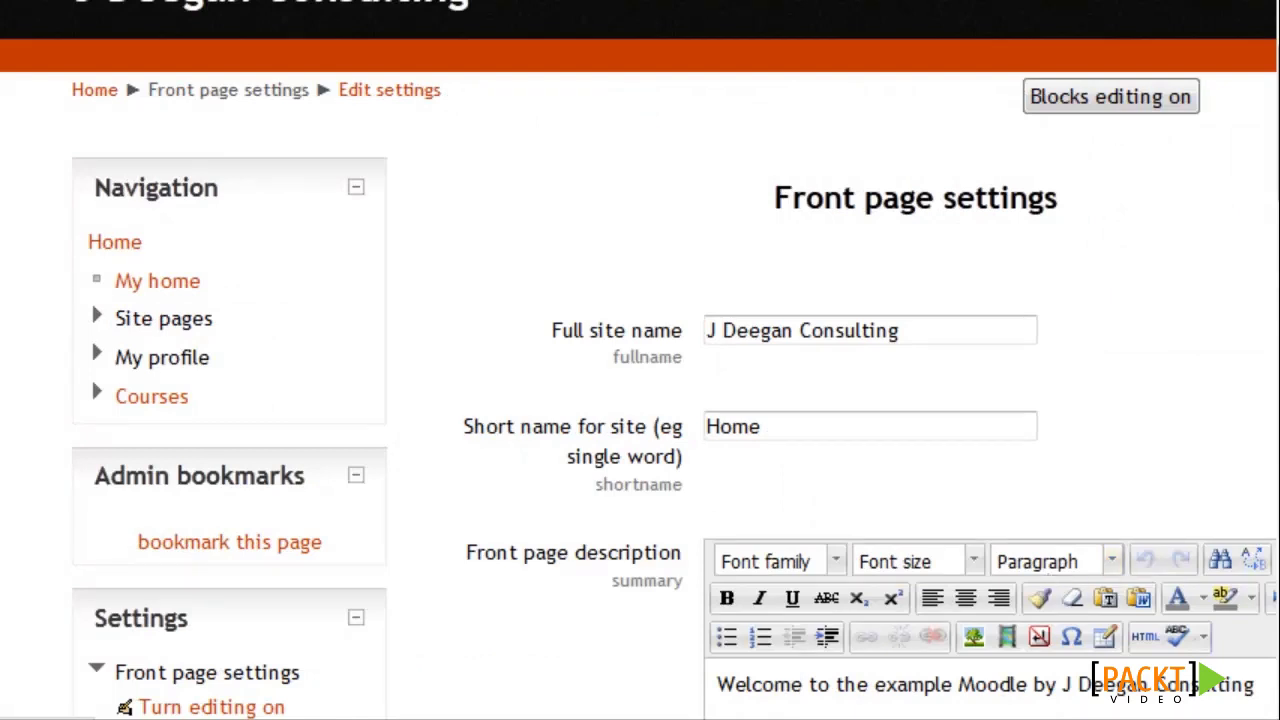
pyautogui.scroll(-2, 1050, 585)
pyautogui.scroll(-4, 1050, 585)
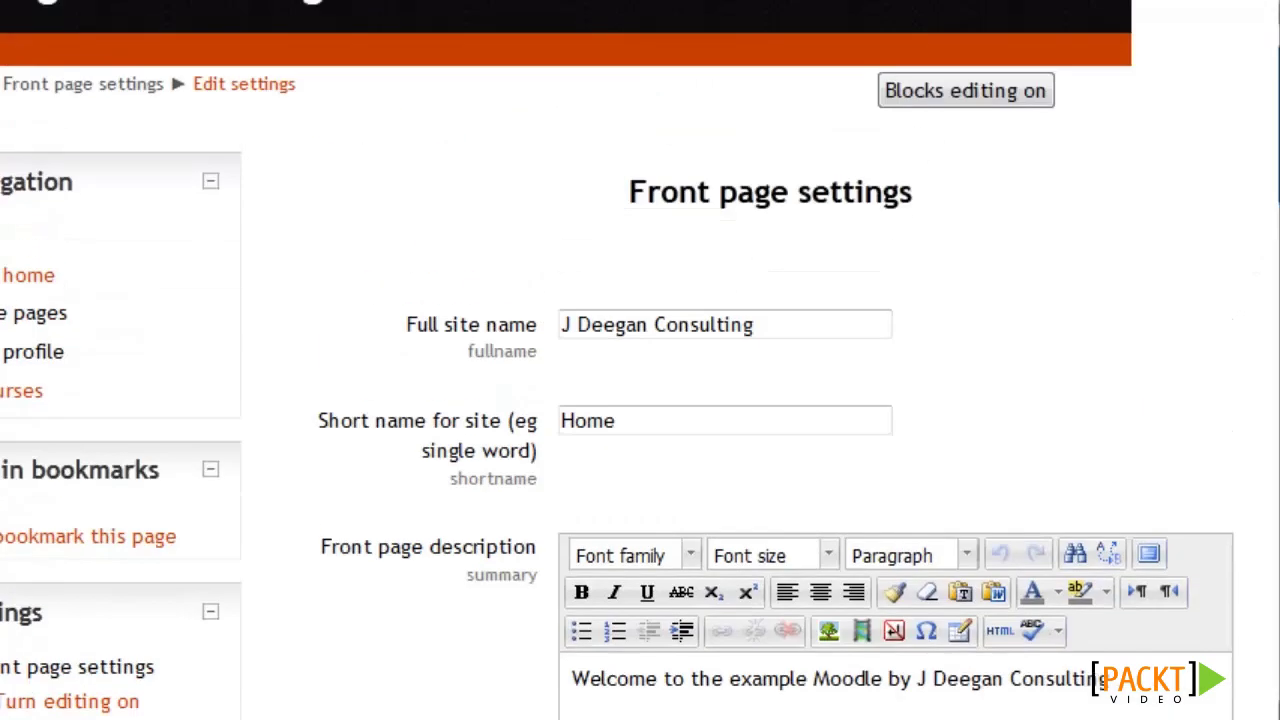
pyautogui.scroll(3, 1274, 209)
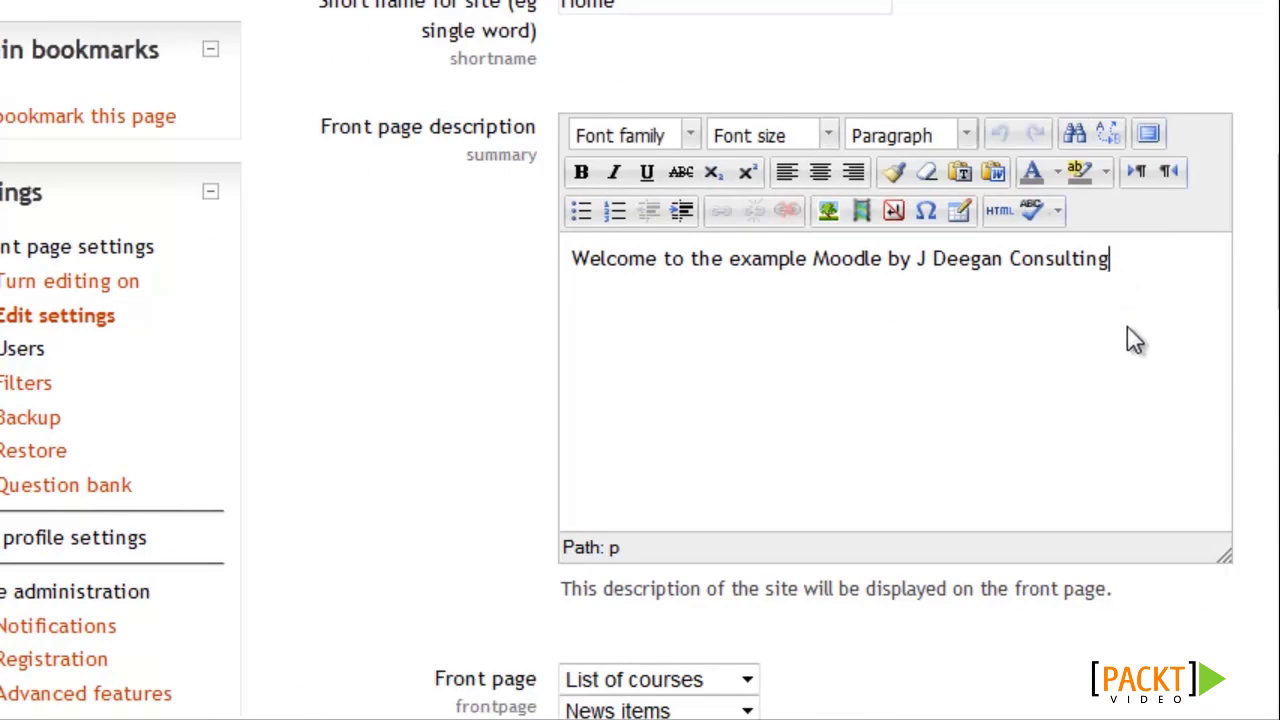
pyautogui.scroll(-1, 1128, 337)
pyautogui.moveTo(1272, 258); pyautogui.dragTo(1268, 380)
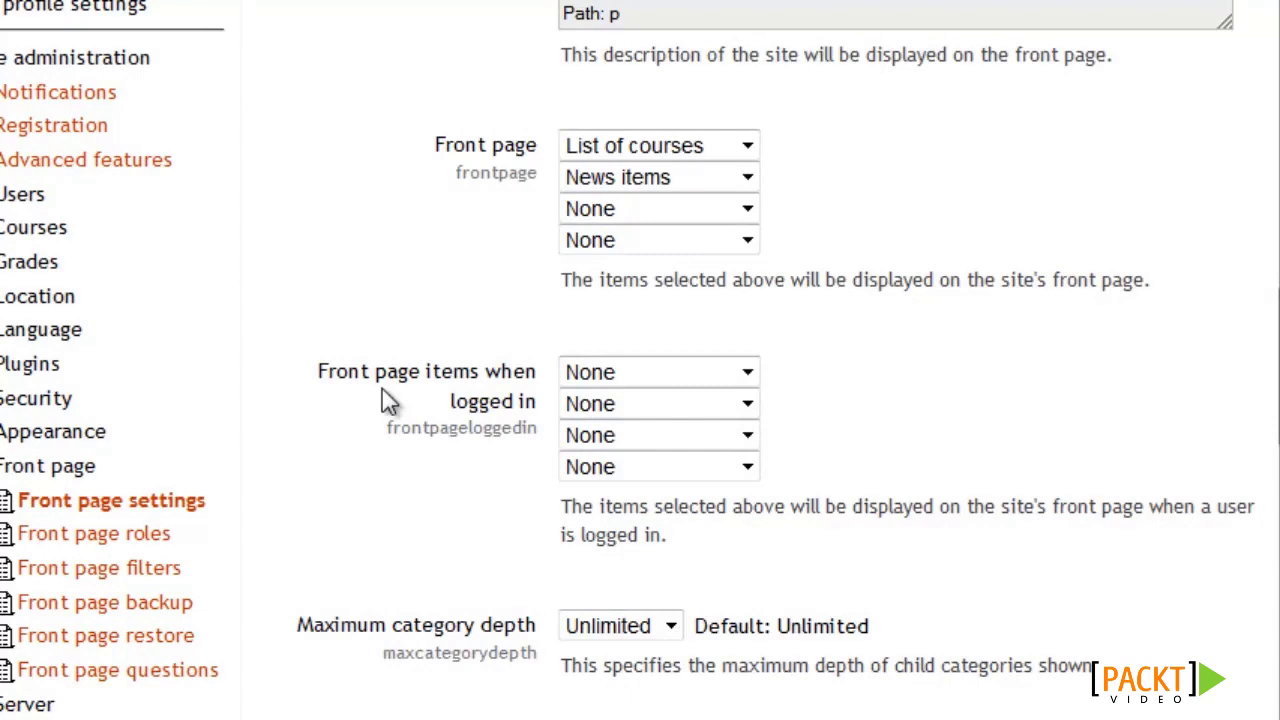
pyautogui.click(747, 147)
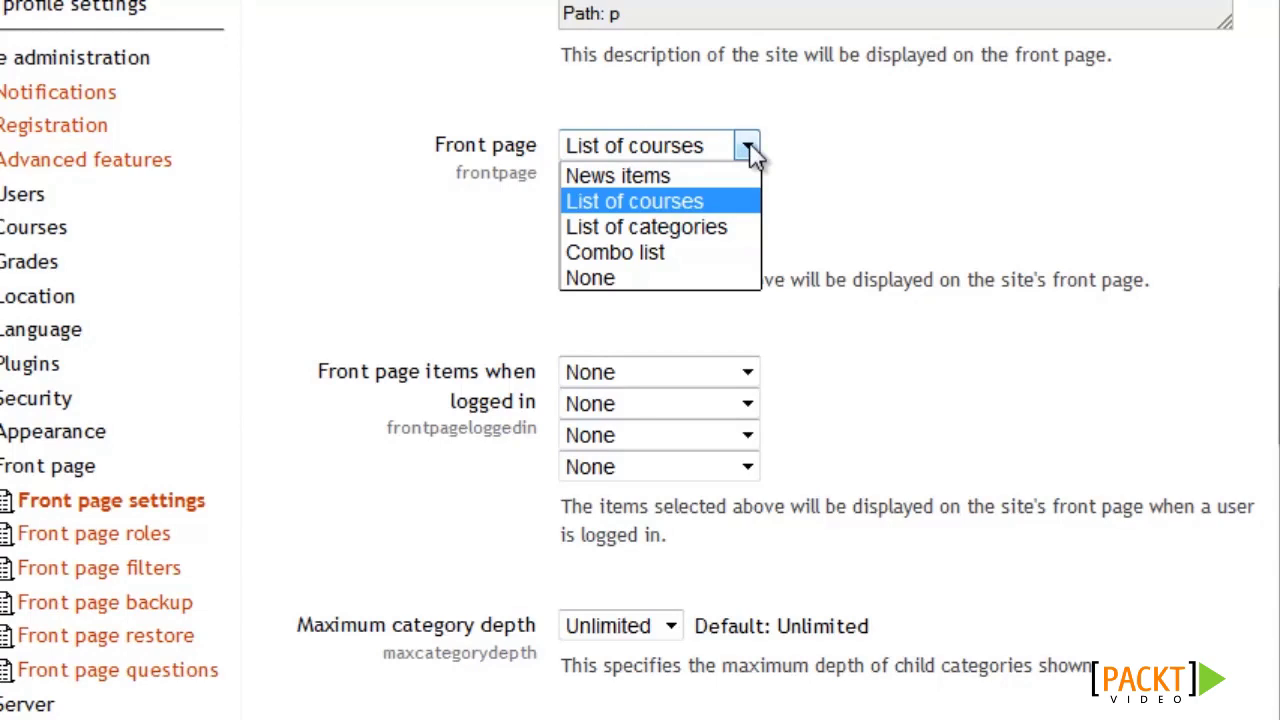
pyautogui.click(886, 243)
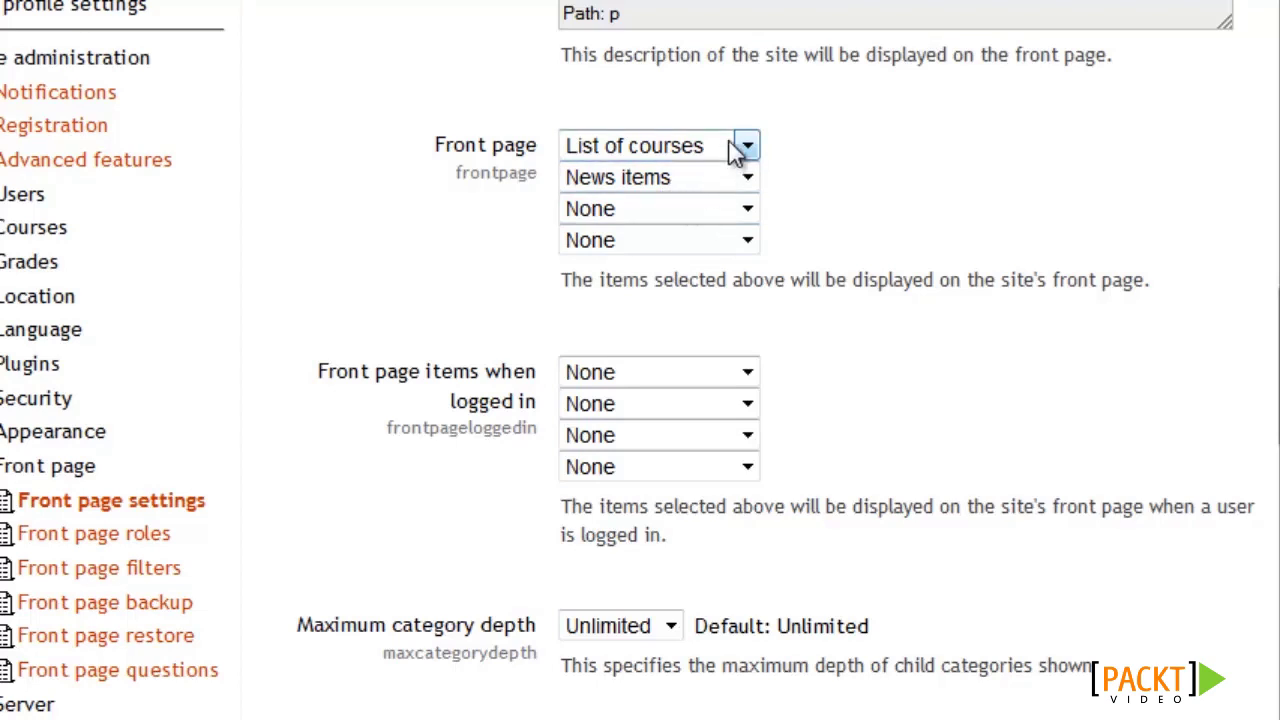
pyautogui.click(673, 180)
pyautogui.click(673, 180)
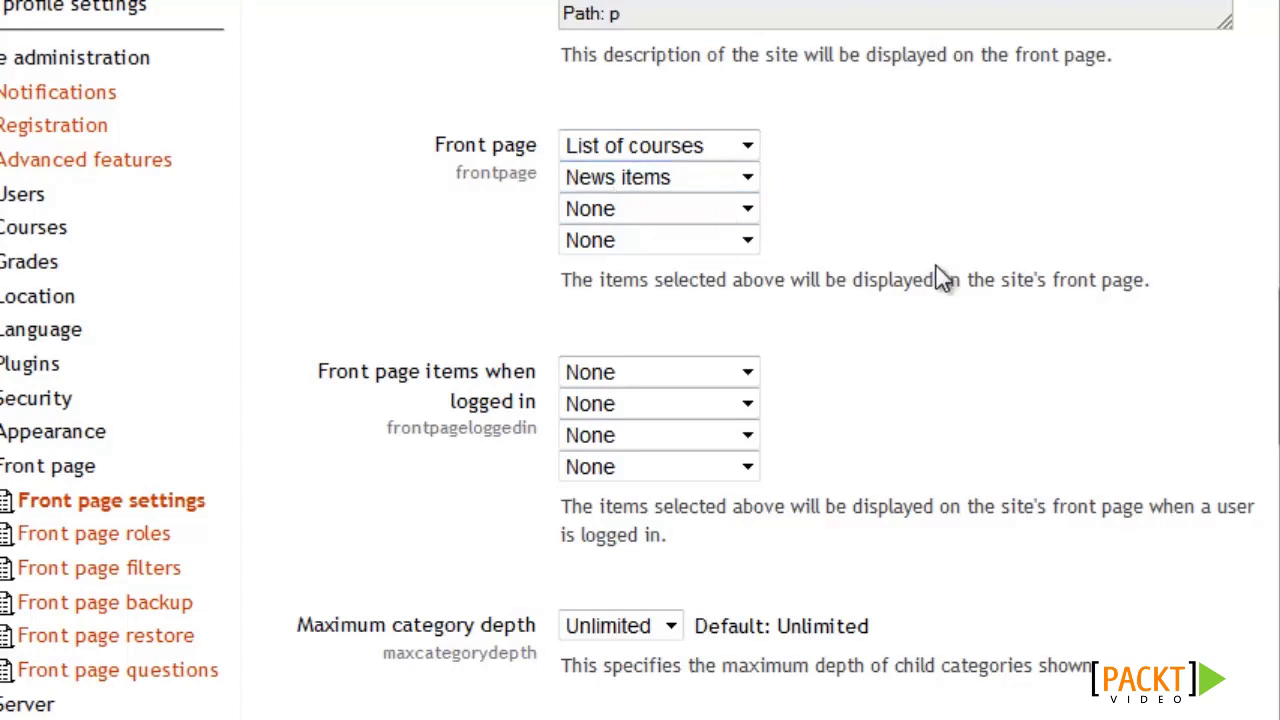
# Set the logged-in front page items to List of courses, then News items.
pyautogui.click(746, 379)
pyautogui.click(712, 430)
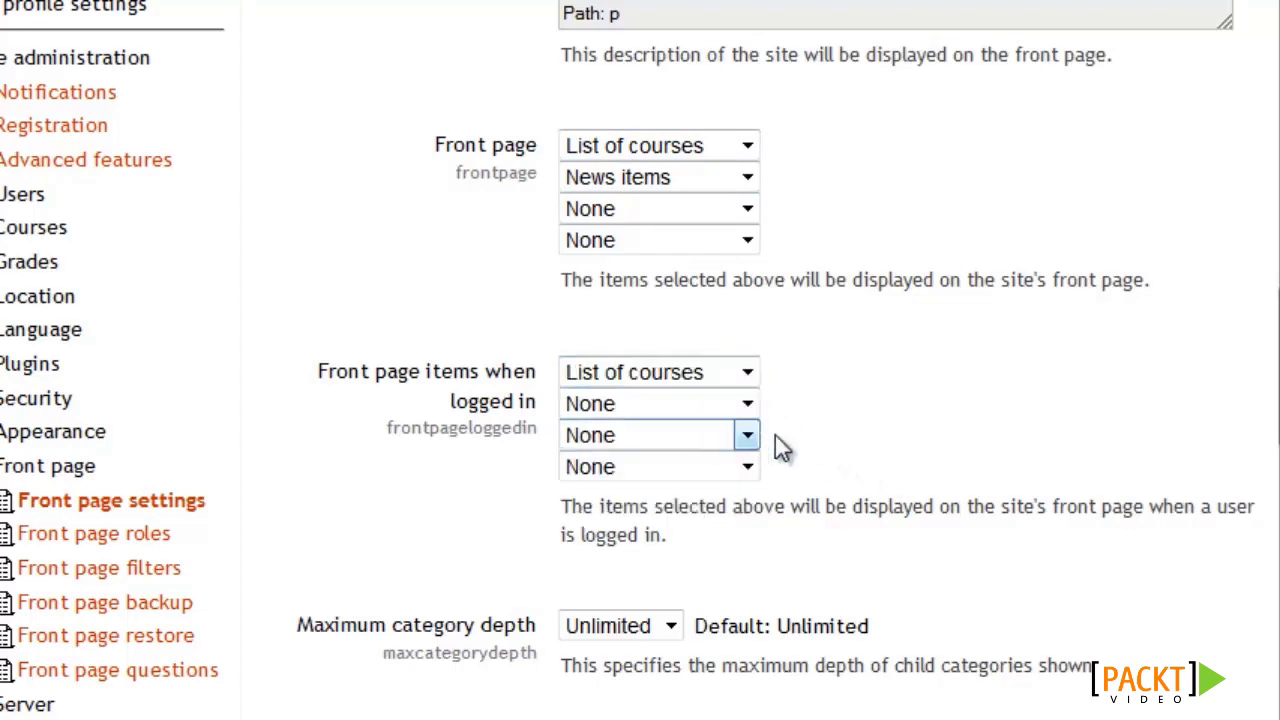
pyautogui.click(685, 402)
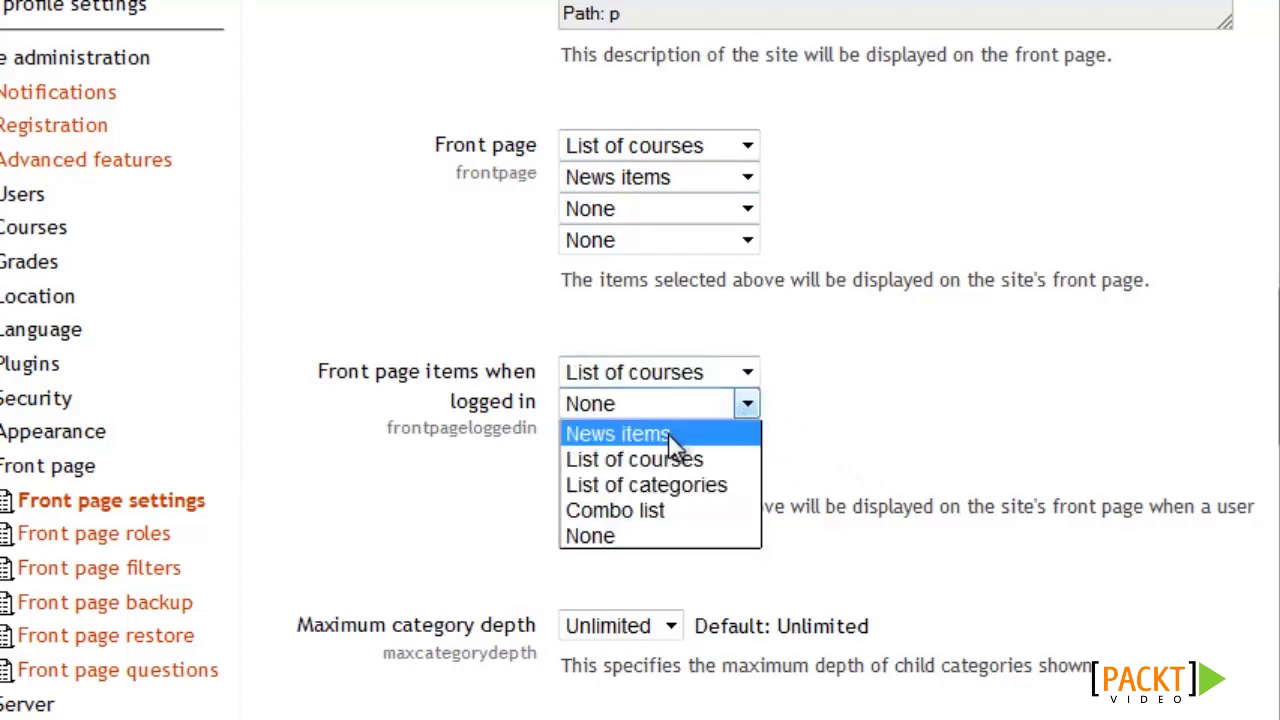
pyautogui.click(668, 433)
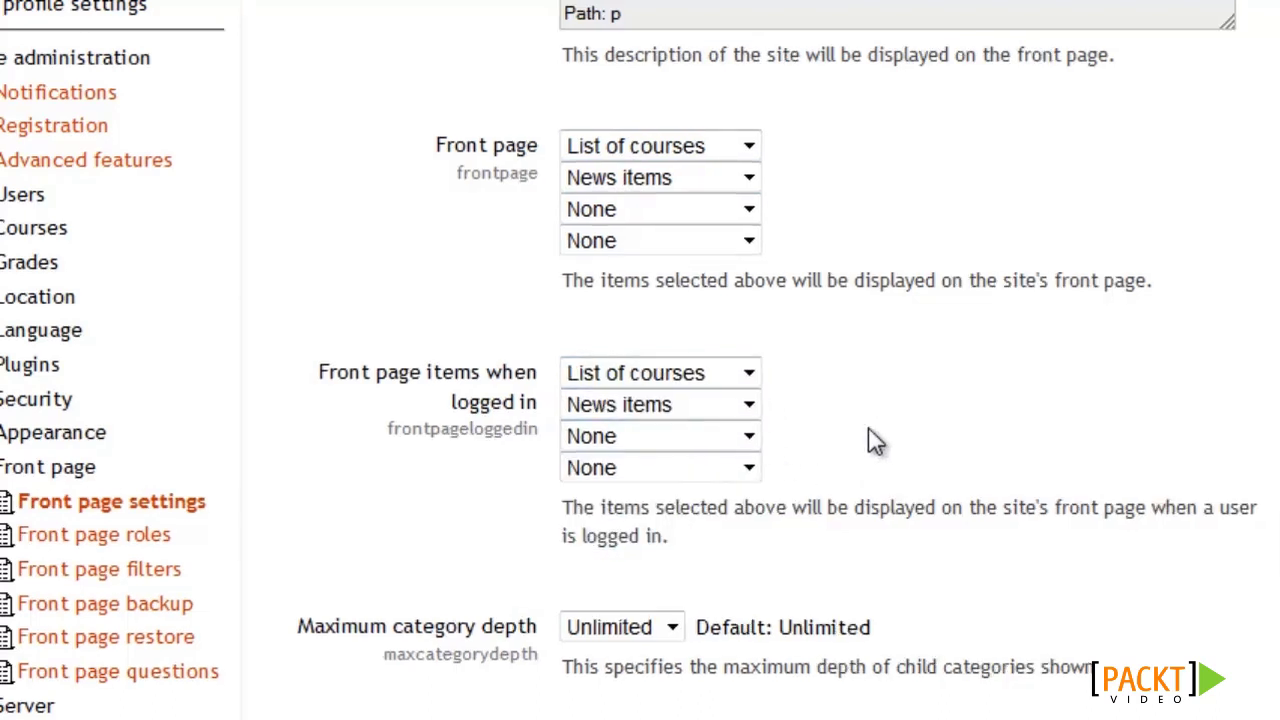
# Set both guest front page items to None, removing the course list and news.
pyautogui.click(703, 160)
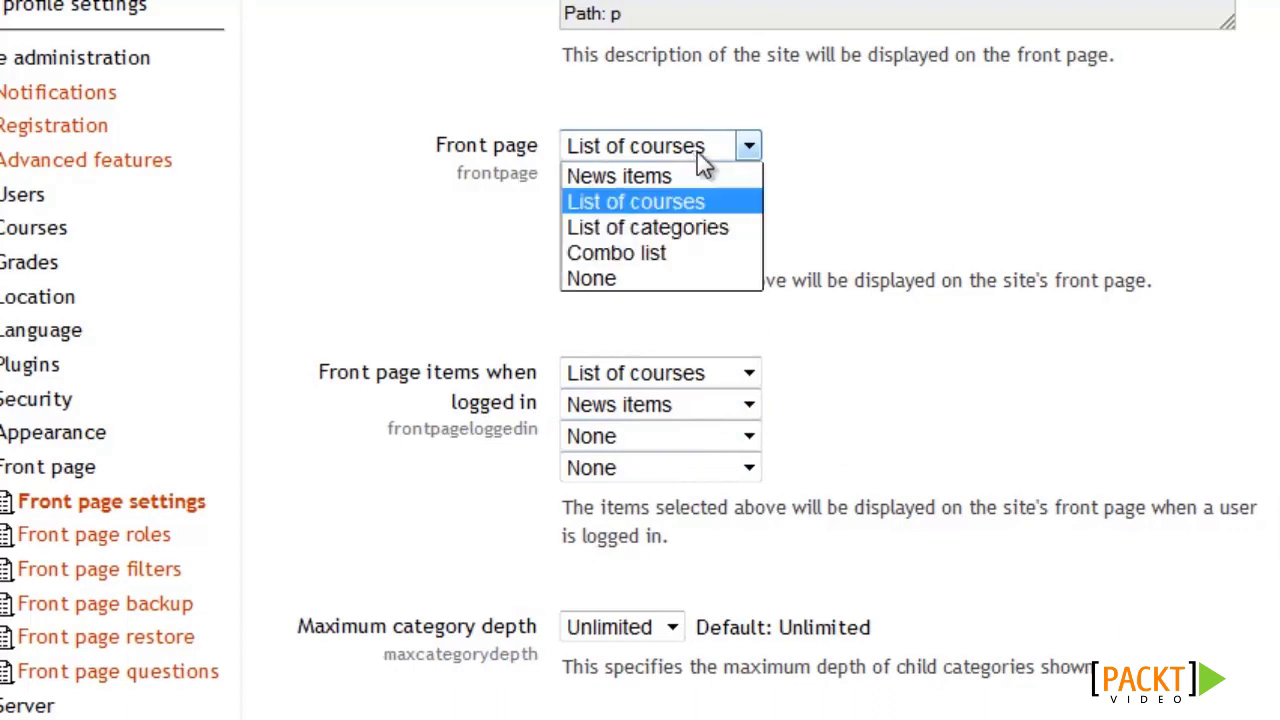
pyautogui.click(657, 278)
pyautogui.click(637, 178)
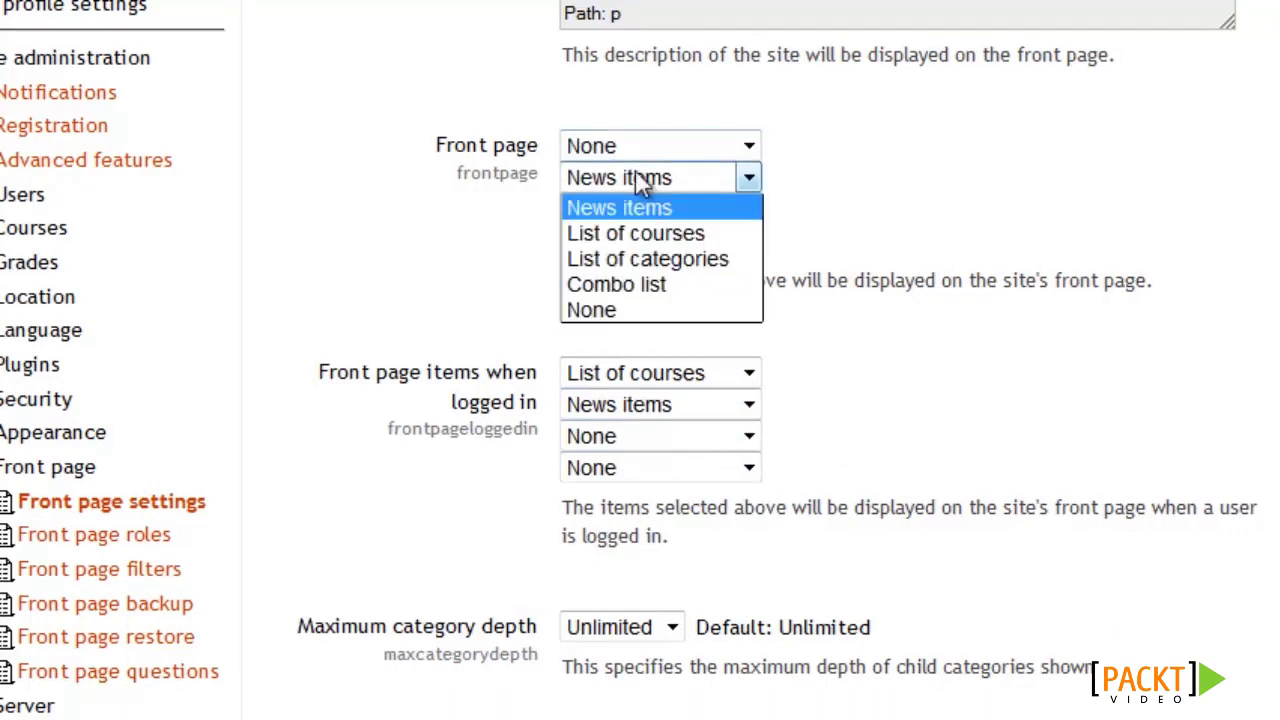
pyautogui.click(590, 309)
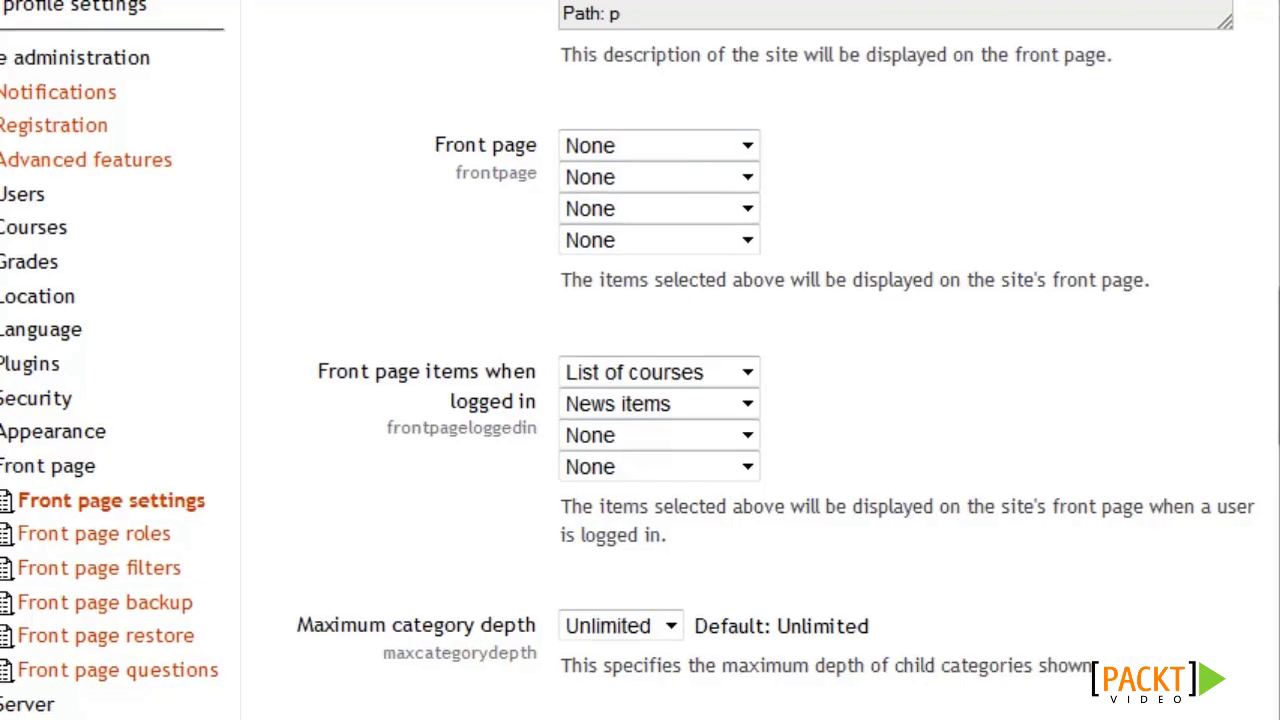
# Save the updated front page settings from the bottom of the form.
pyautogui.scroll(-10, 640, 360)
pyautogui.scroll(-1, 760, 460)
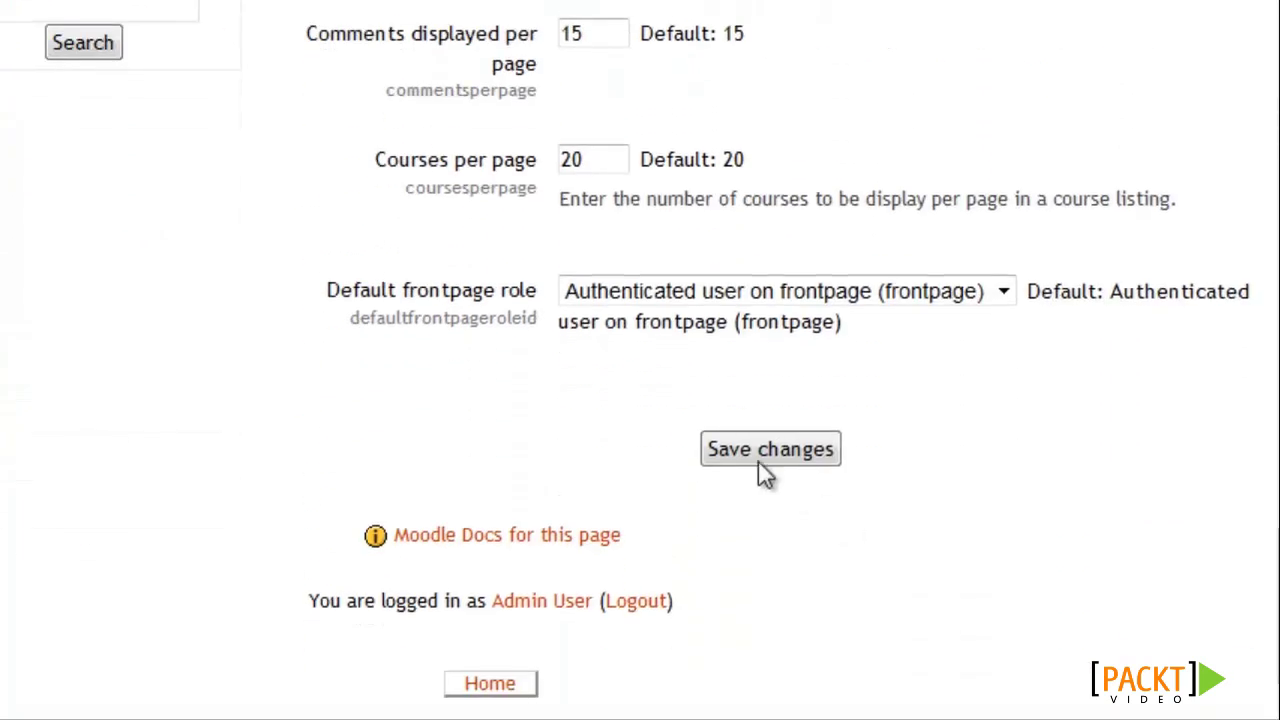
pyautogui.click(760, 458)
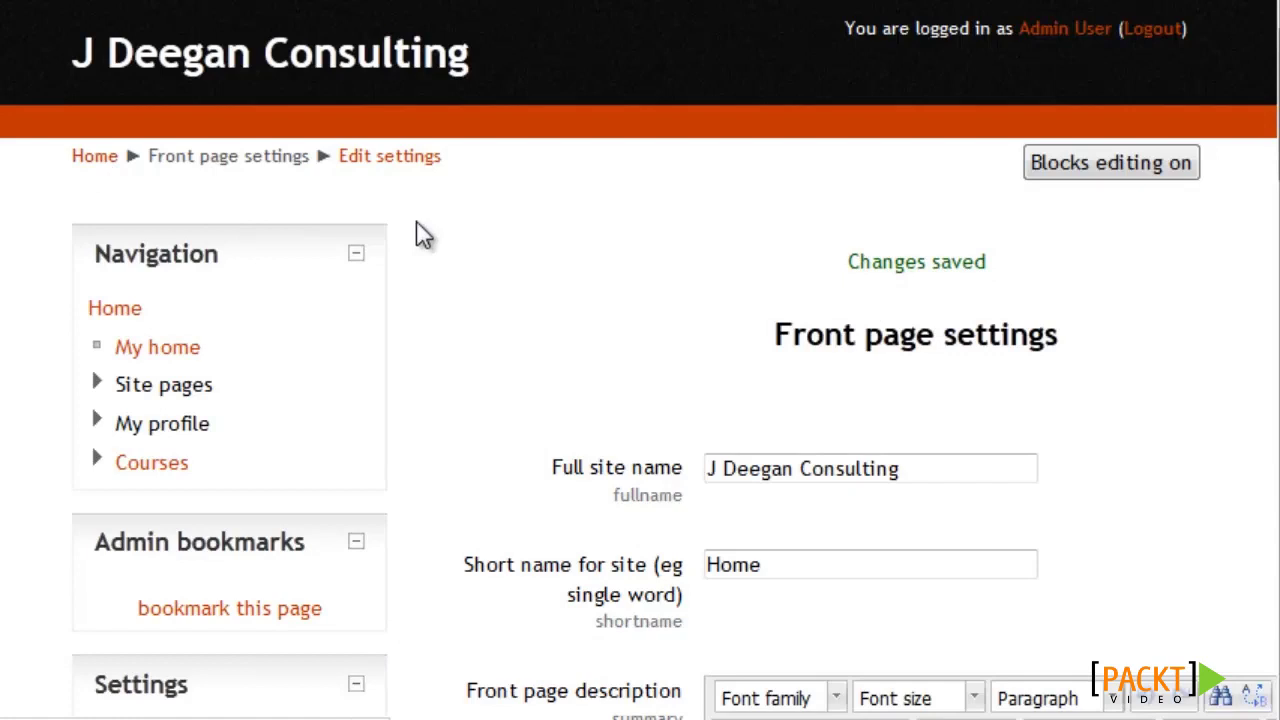
# Scroll the home page down to the Available courses list and the empty Site news section.
pyautogui.scroll(-3, 1080, 320)
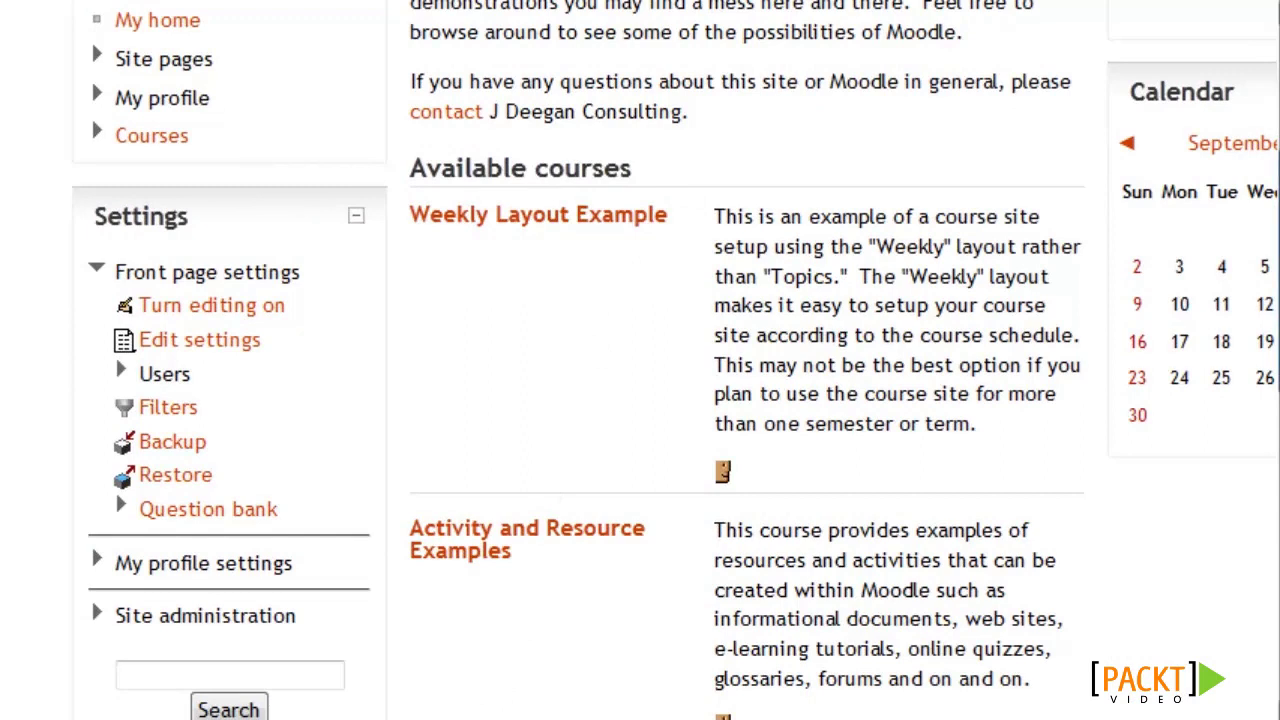
pyautogui.scroll(-7, 676, 360)
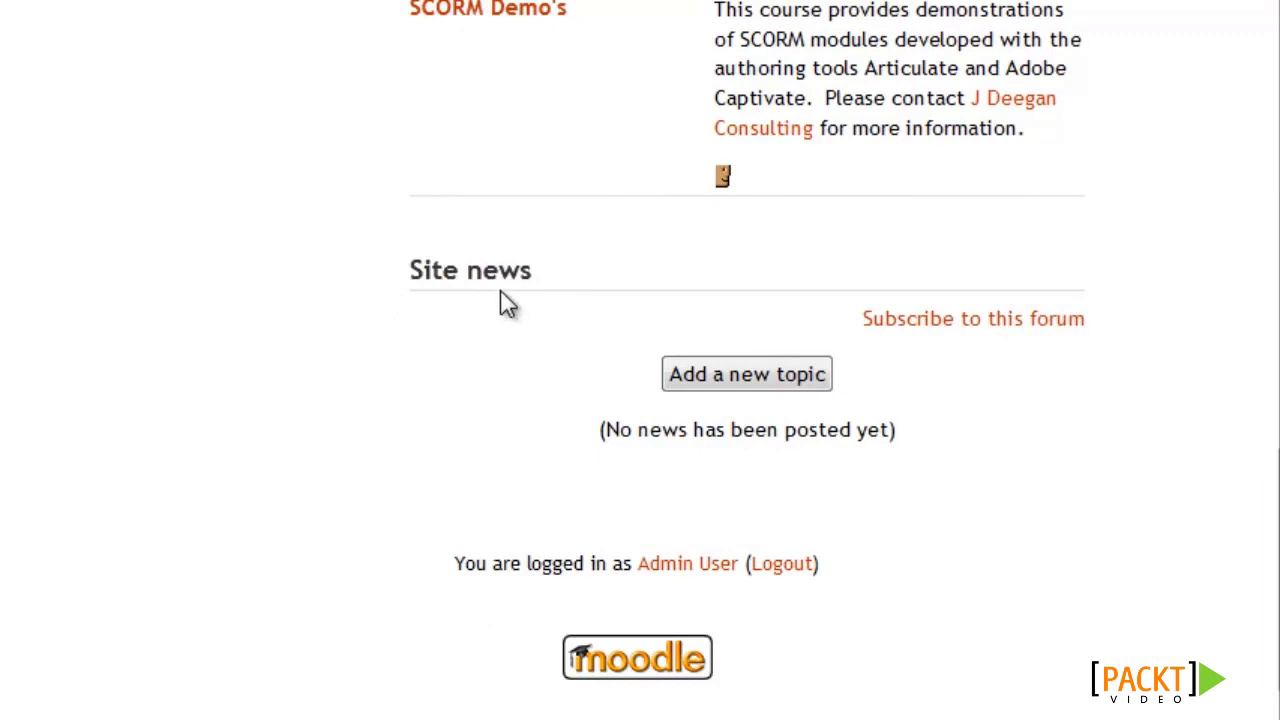
# Log out and scroll the guest front page, which shows only the welcome text.
pyautogui.click(789, 565)
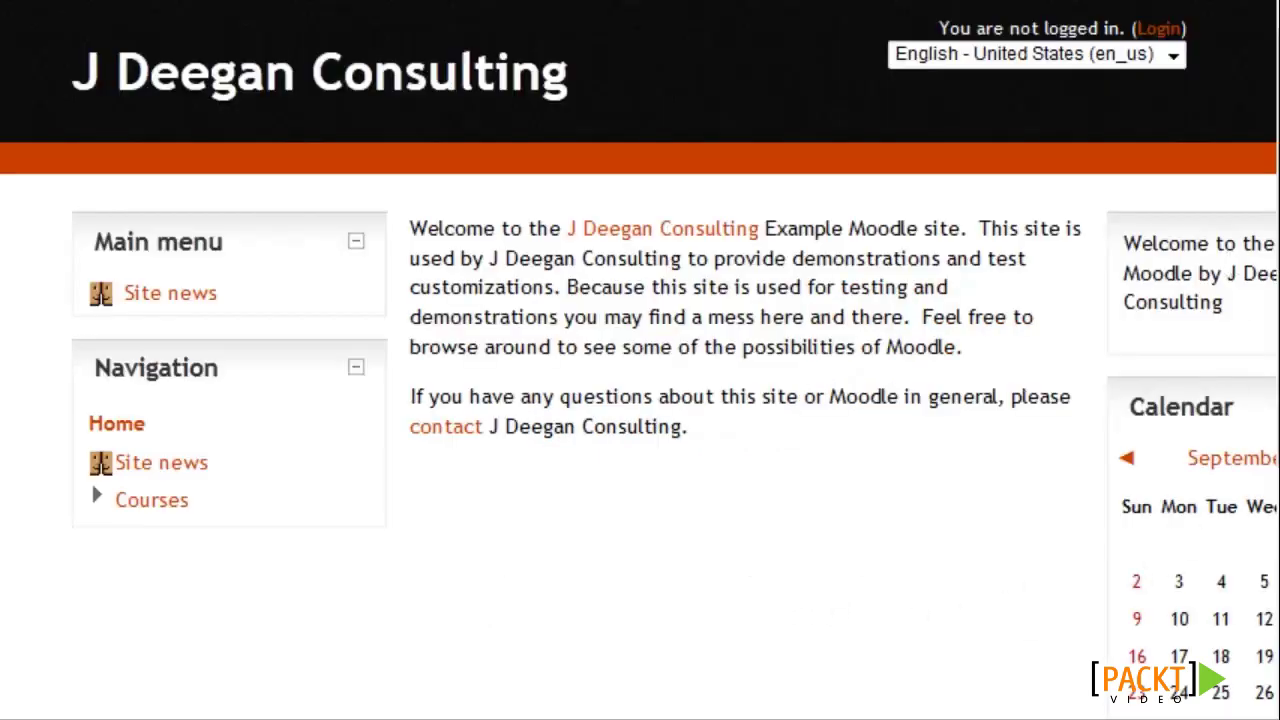
pyautogui.scroll(-3, 640, 400)
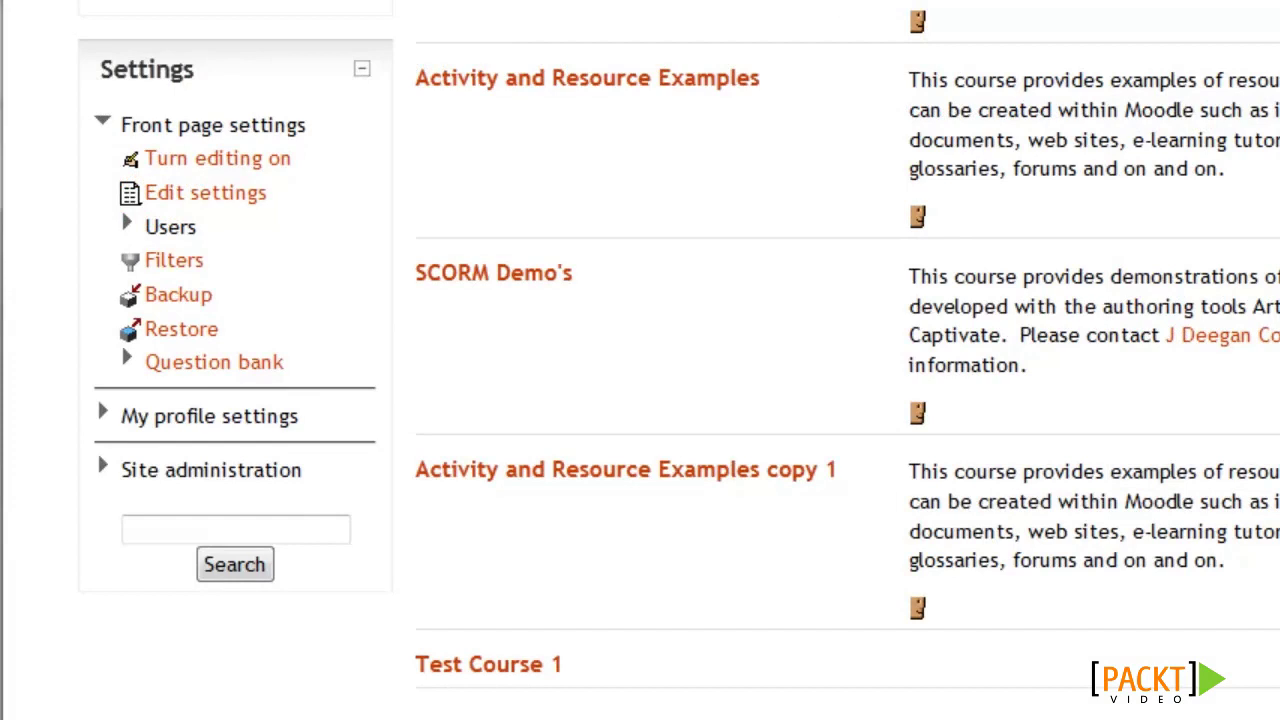
pyautogui.click(280, 157)
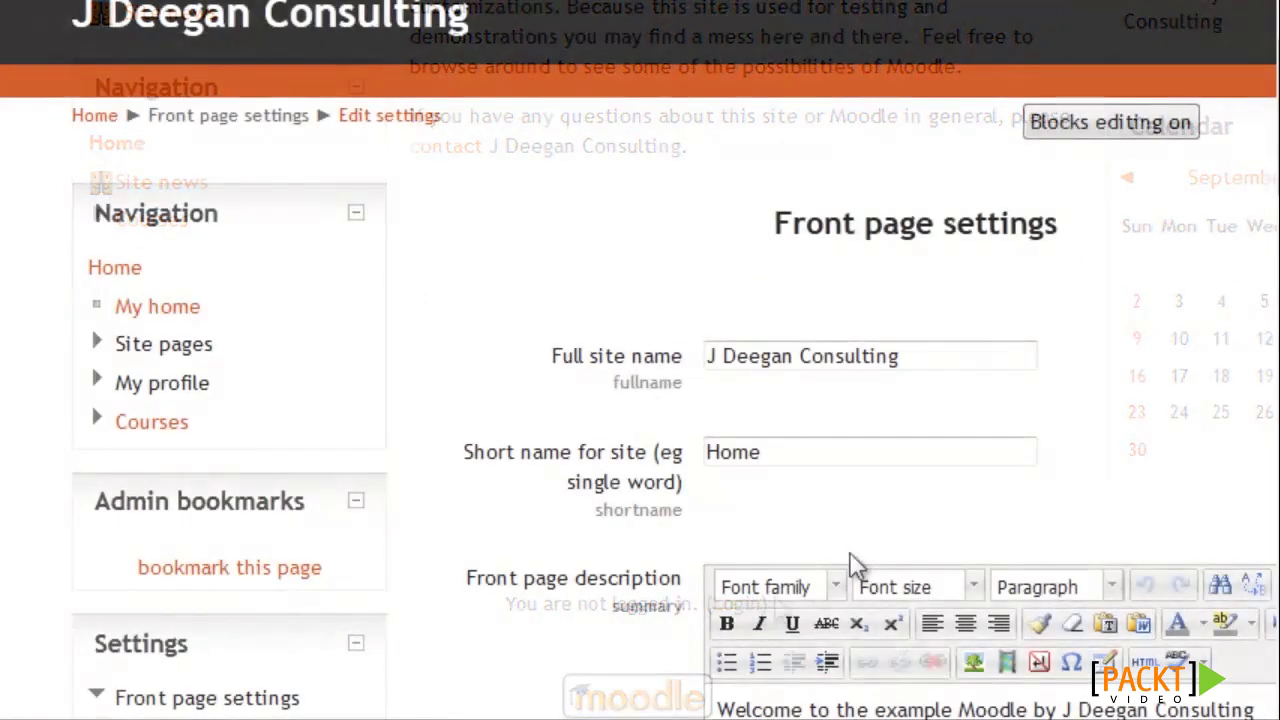
# Review the saved options: Unlimited category depth, 3 news items, 15 comments, 20 courses per page.
pyautogui.scroll(-1, 853, 565)
pyautogui.scroll(-4, 853, 565)
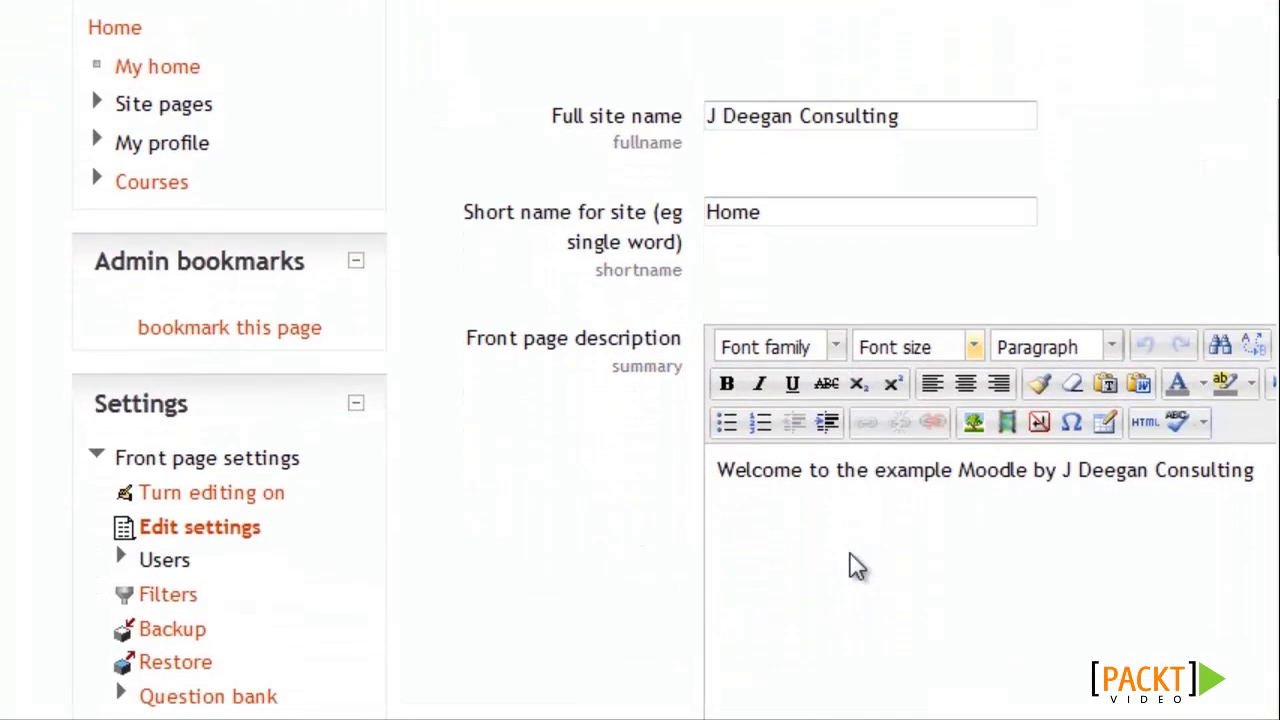
pyautogui.scroll(-10, 853, 565)
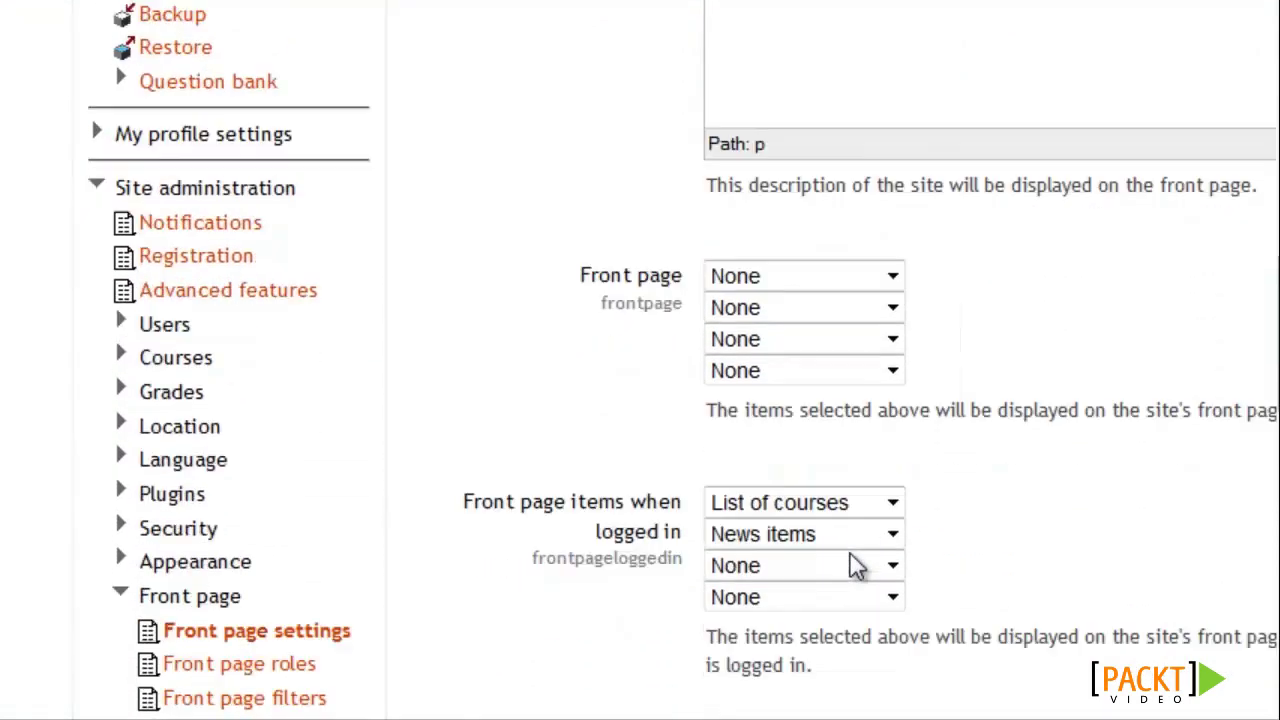
pyautogui.scroll(-2, 853, 565)
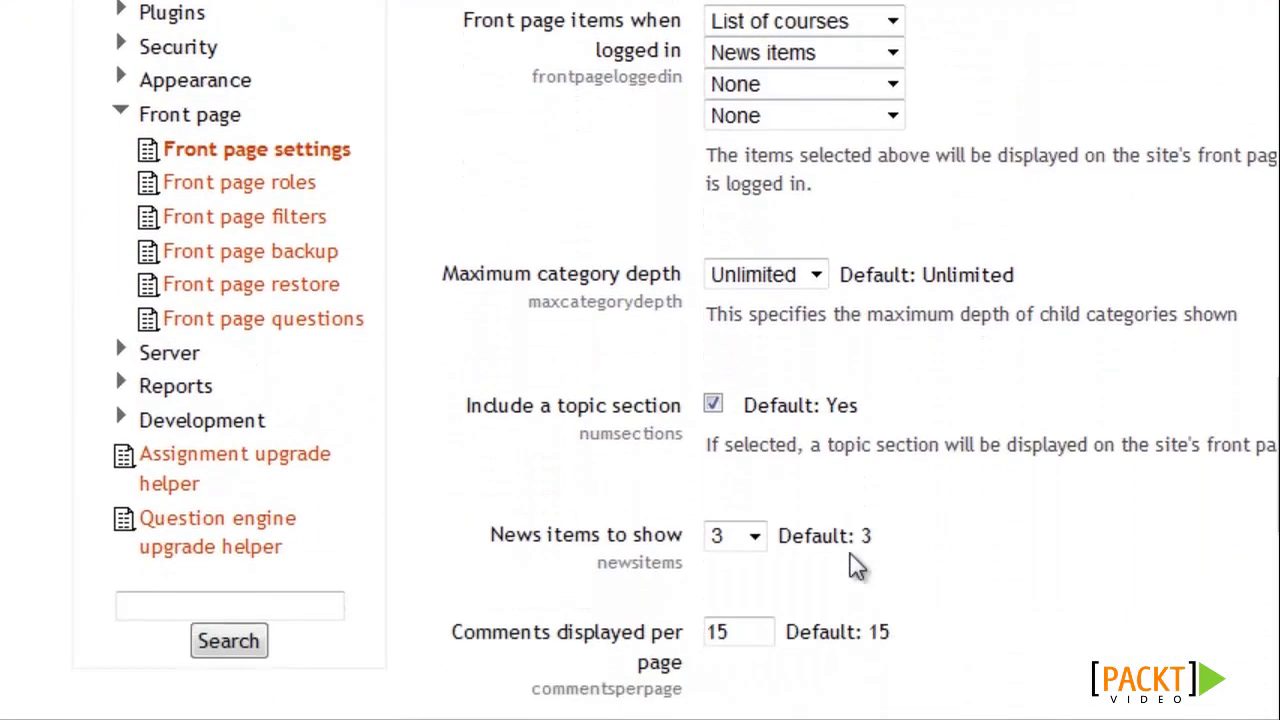
pyautogui.scroll(-2, 853, 565)
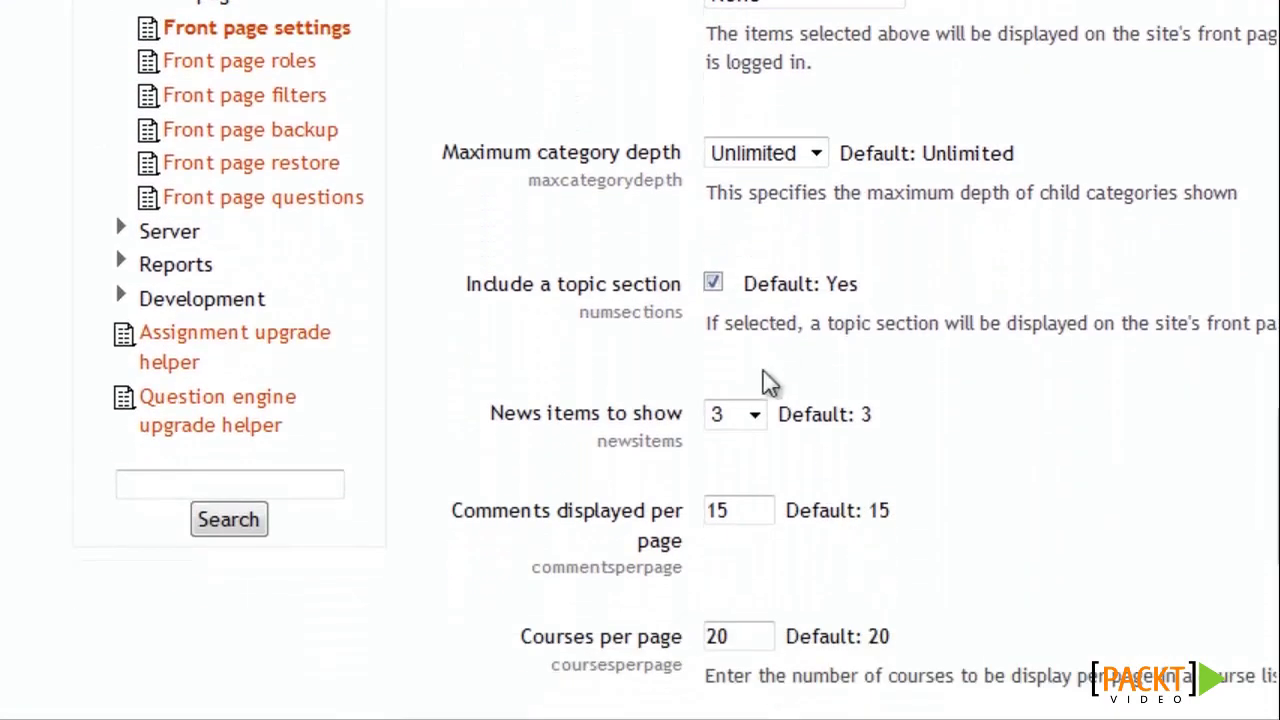